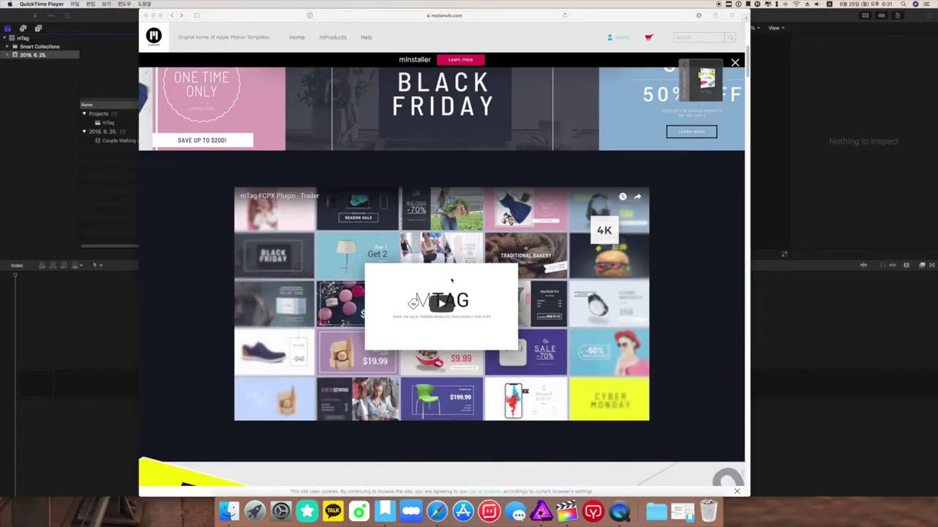
Look through the mTag product page, from the plugin trailer down to the Tags module previews
{"action": "scroll", "coordinate": [454, 286], "scroll_direction": "down", "scroll_amount": 3}
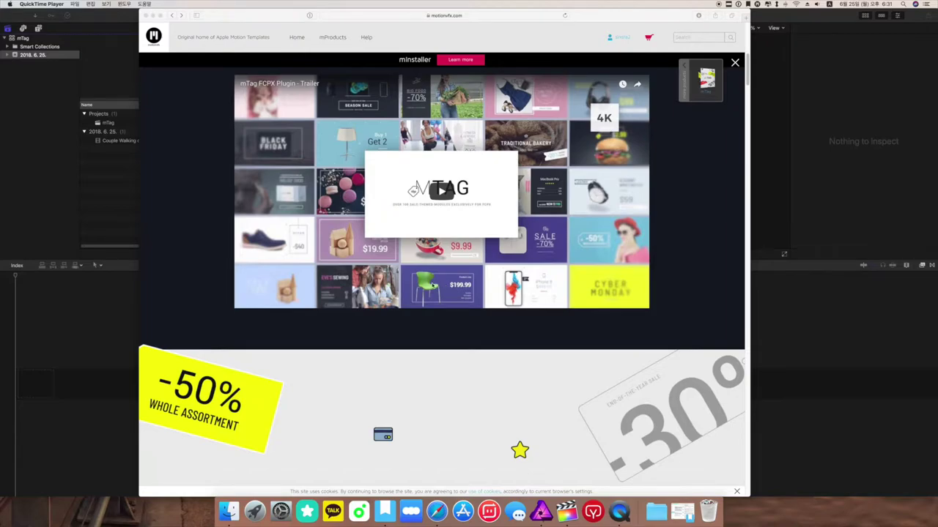
{"action": "scroll", "coordinate": [437, 285], "scroll_direction": "down", "scroll_amount": 20}
{"action": "scroll", "coordinate": [432, 285], "scroll_direction": "down", "scroll_amount": 20}
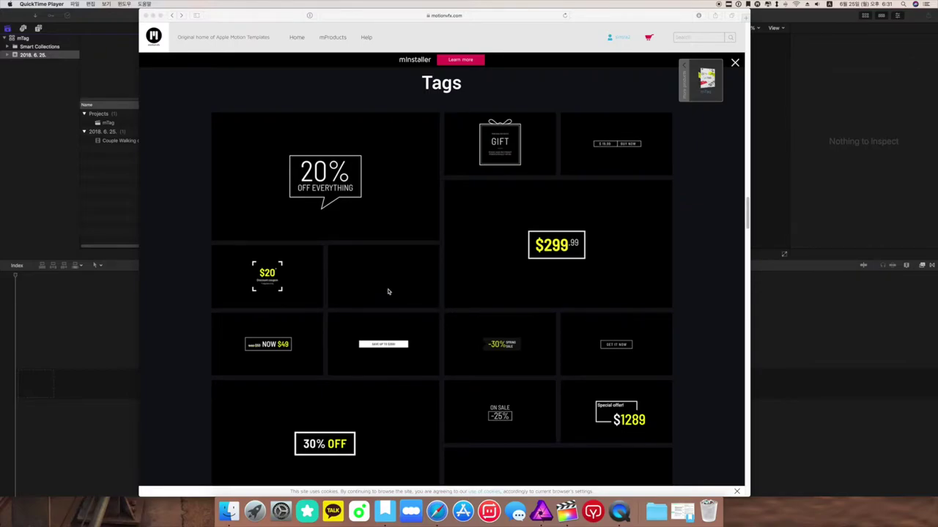
{"action": "scroll", "coordinate": [388, 291], "scroll_direction": "up", "scroll_amount": 5}
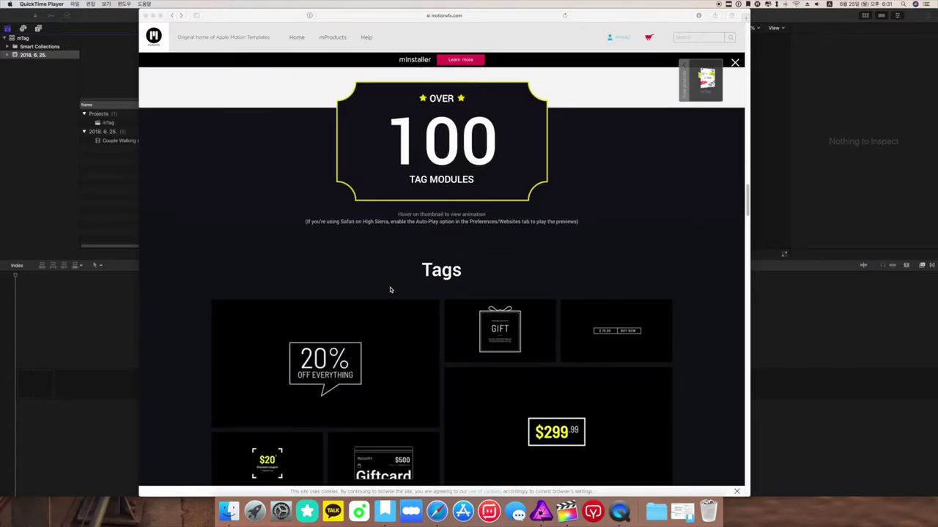
{"action": "scroll", "coordinate": [390, 290], "scroll_direction": "down", "scroll_amount": 2}
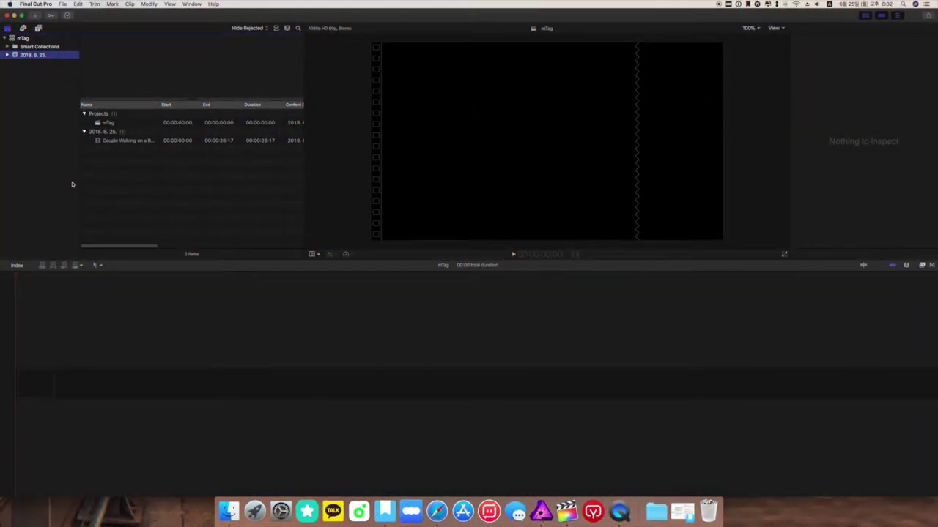
Switch to Final Cut Pro, open the mTag titles and browse their backgrounds, compositions, footage and icons
{"action": "left_click", "coordinate": [39, 28]}
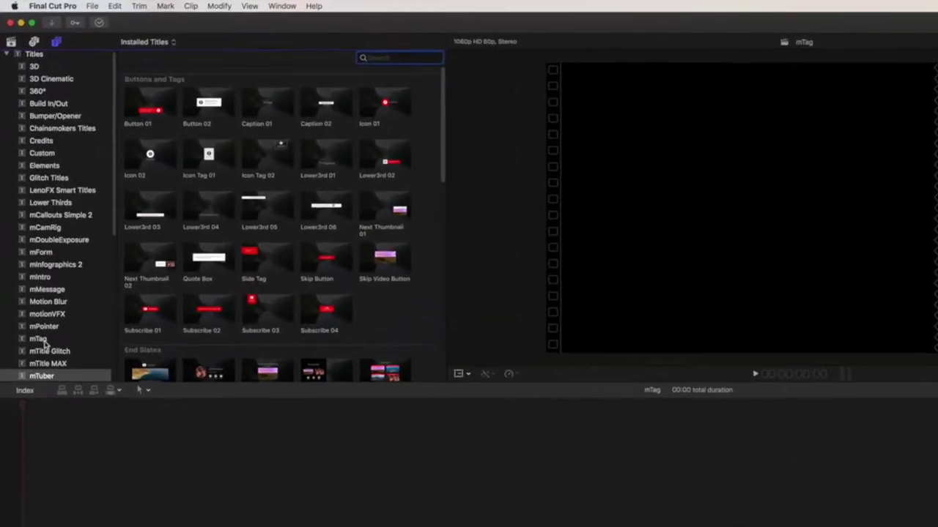
{"action": "left_click", "coordinate": [29, 231]}
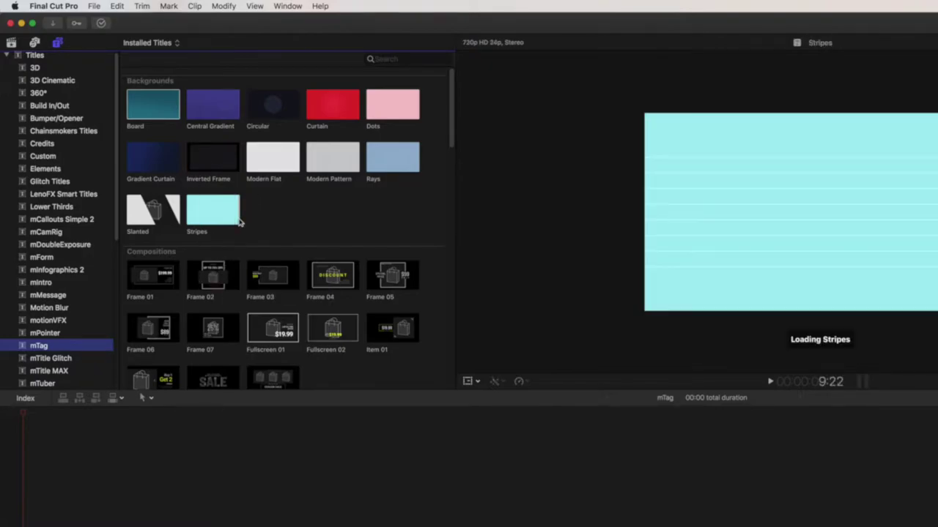
{"action": "scroll", "coordinate": [230, 242], "scroll_direction": "down", "scroll_amount": 5}
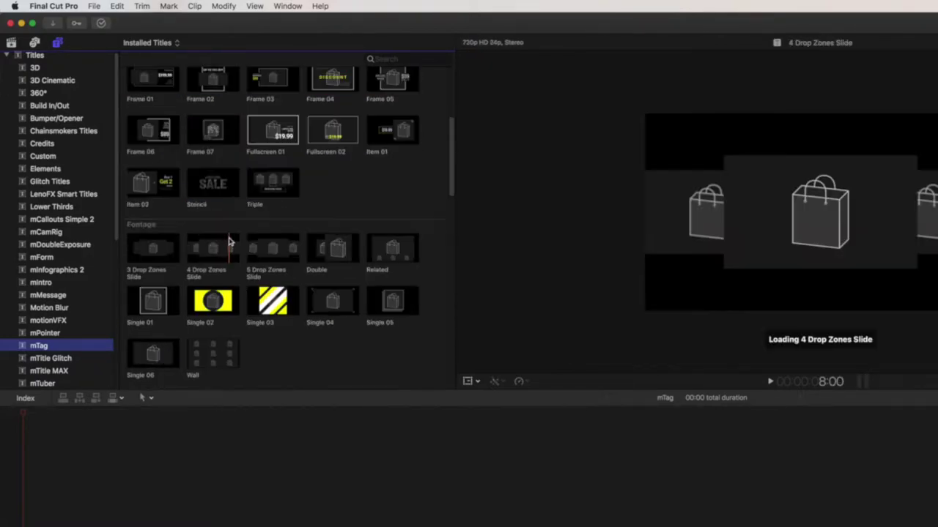
{"action": "scroll", "coordinate": [229, 242], "scroll_direction": "down", "scroll_amount": 5}
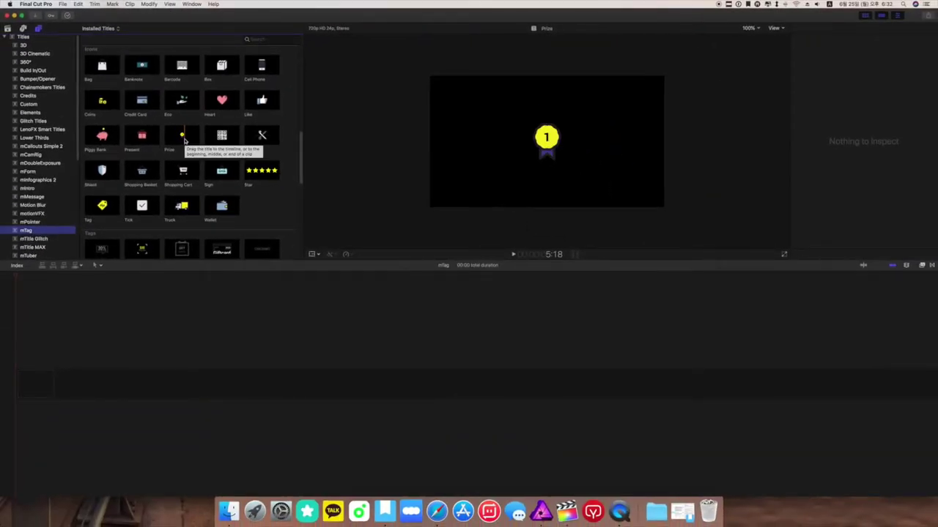
{"action": "scroll", "coordinate": [184, 142], "scroll_direction": "up", "scroll_amount": 3}
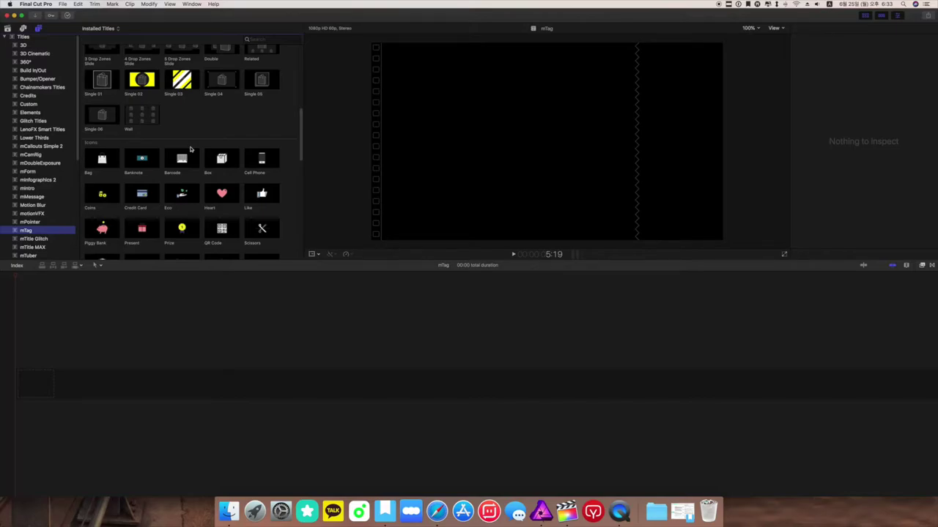
{"action": "scroll", "coordinate": [190, 149], "scroll_direction": "up", "scroll_amount": 5}
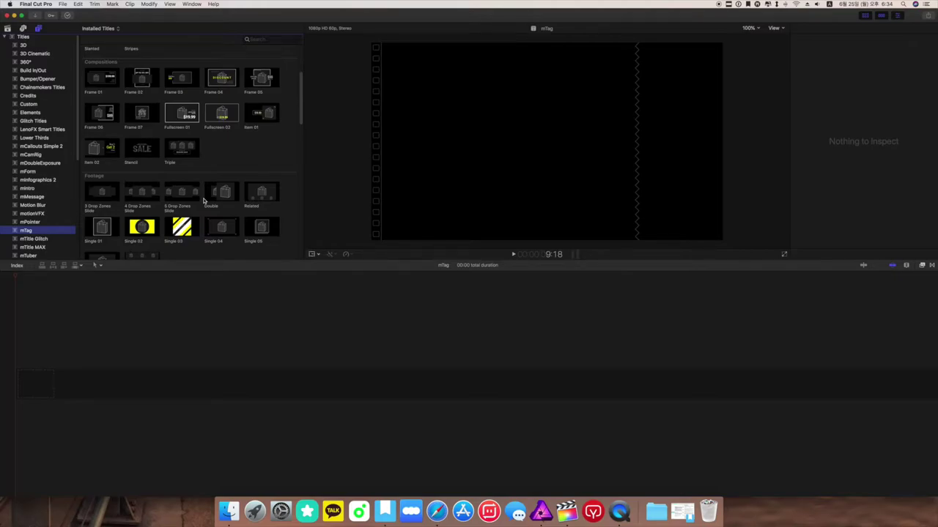
{"action": "scroll", "coordinate": [203, 200], "scroll_direction": "up", "scroll_amount": 3}
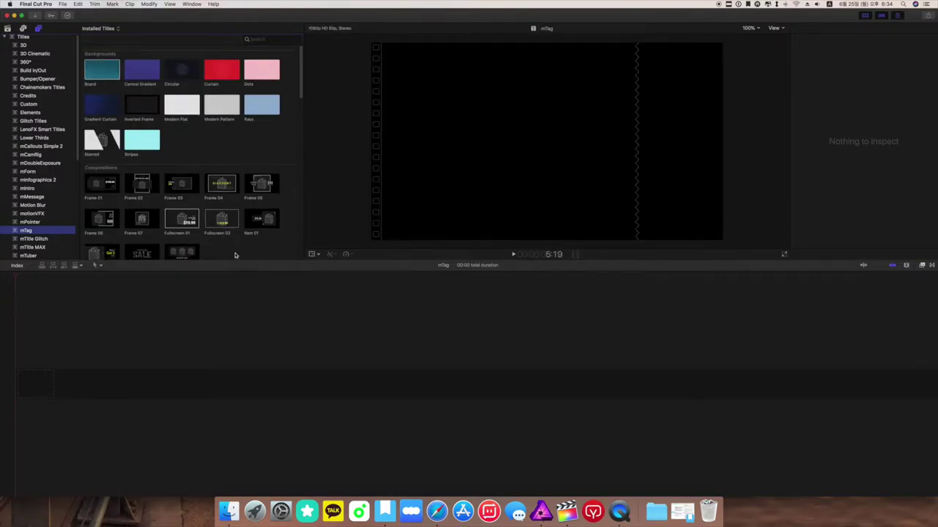
Add the mTag Fullscreen 02 title to the empty timeline and insert Central Title 04 before it
{"action": "left_click_drag", "start_coordinate": [222, 220], "coordinate": [65, 390]}
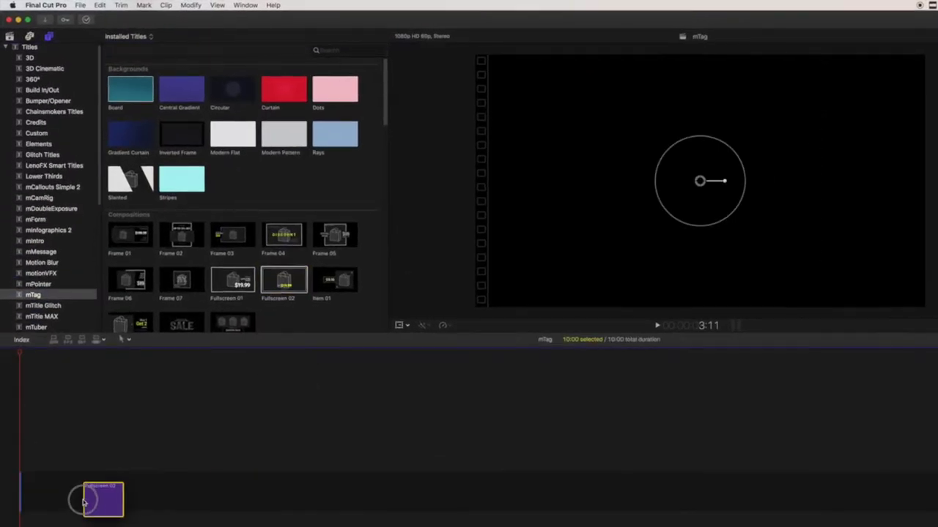
{"action": "left_click", "coordinate": [386, 234]}
{"action": "scroll", "coordinate": [384, 236], "scroll_direction": "down", "scroll_amount": 10}
{"action": "left_click_drag", "start_coordinate": [132, 302], "coordinate": [20, 493]}
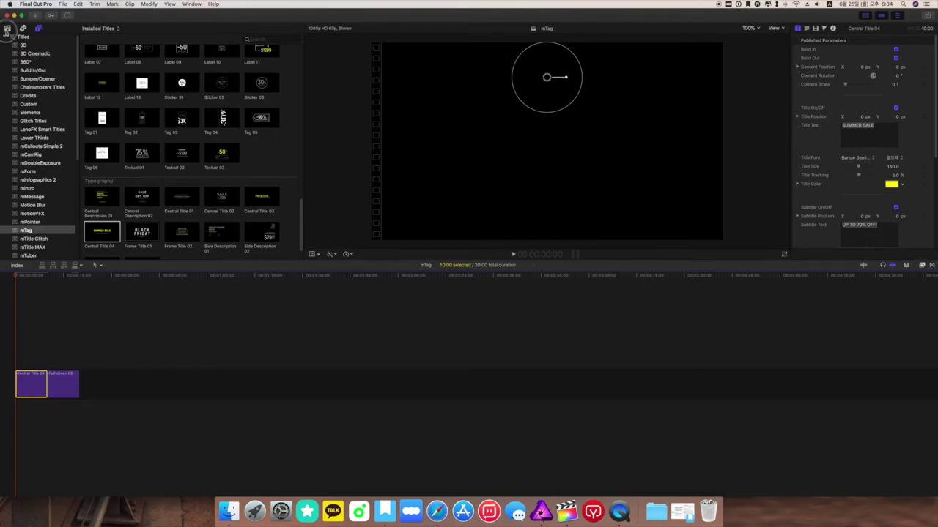
Attach the Couple Walking on a Beach clip below the Fullscreen 02 title, aligned with its start
{"action": "left_click", "coordinate": [8, 29]}
{"action": "left_click", "coordinate": [115, 141]}
{"action": "left_click_drag", "start_coordinate": [117, 144], "coordinate": [68, 399]}
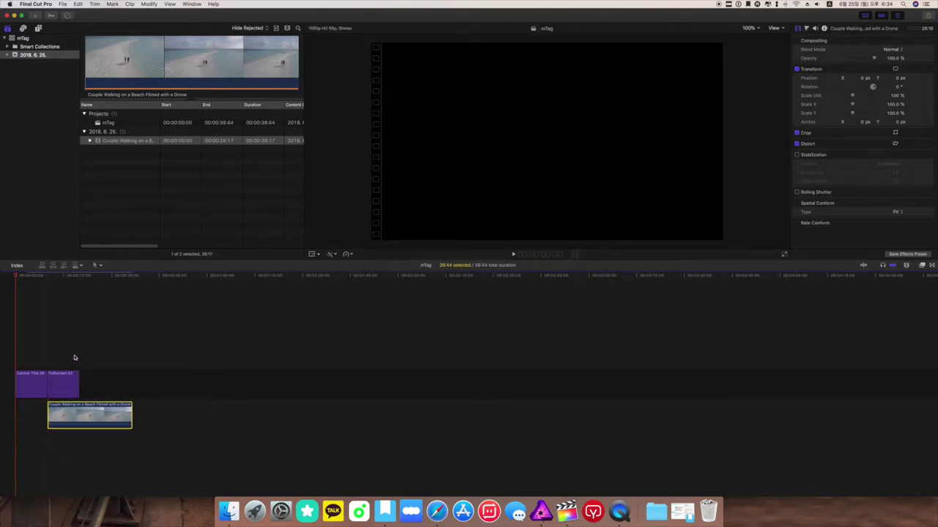
Set Central Title 04's title text to "사람도 없고 땀도 없는 여행" and its subtitle to "A87blook Youtube 프로모션"
{"action": "left_click", "coordinate": [35, 339]}
{"action": "left_click", "coordinate": [25, 383]}
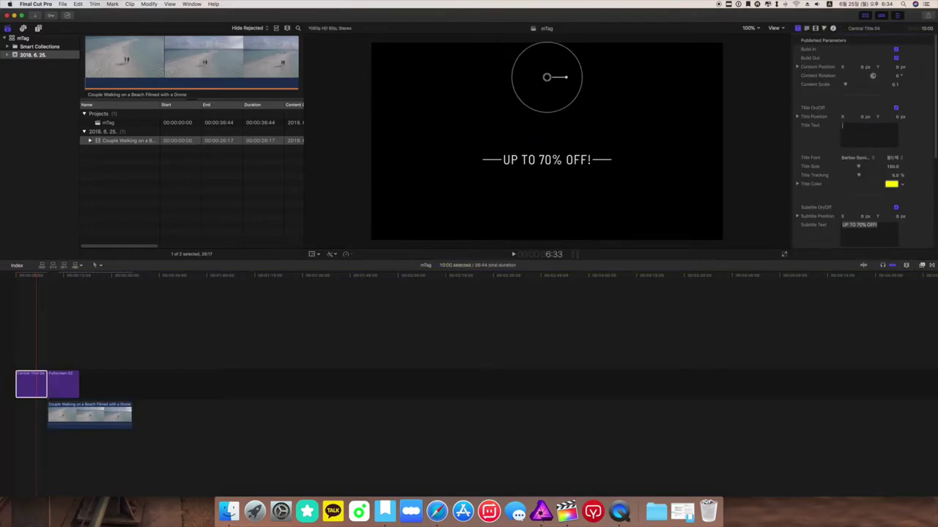
{"action": "type", "text": "blook Youtube 프로모션"}
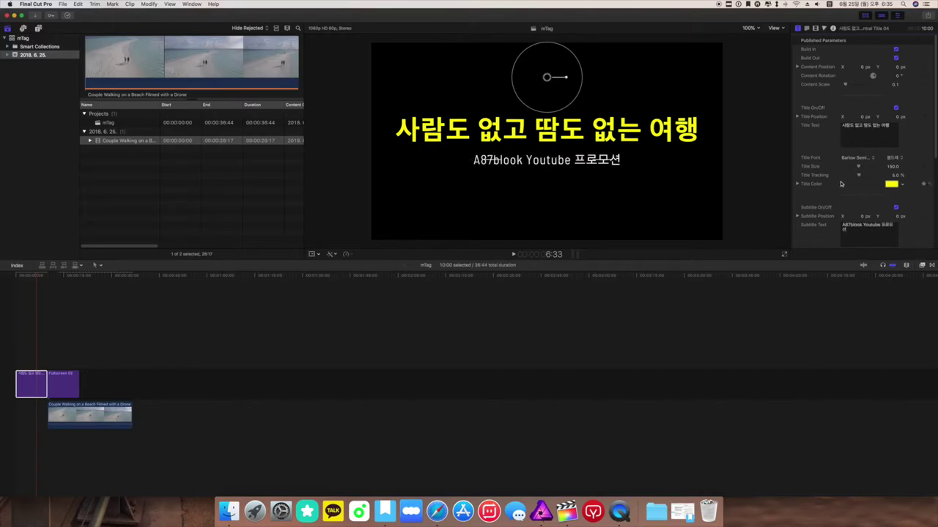
Change the title line's font to 배달의민족 도현 OTF and its size to 100
{"action": "left_click", "coordinate": [869, 158]}
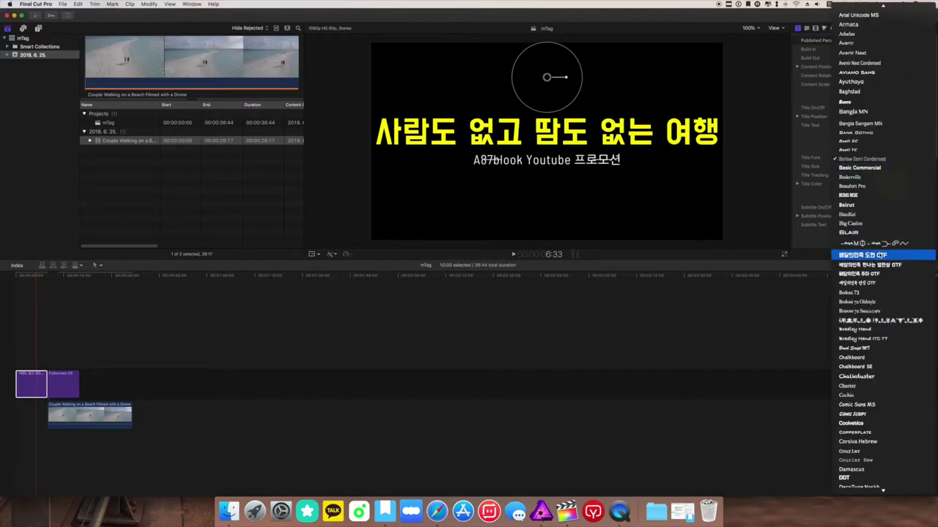
{"action": "left_click", "coordinate": [868, 254]}
{"action": "left_click", "coordinate": [892, 166]}
{"action": "type", "text": "100"}
{"action": "key", "text": "Return"}
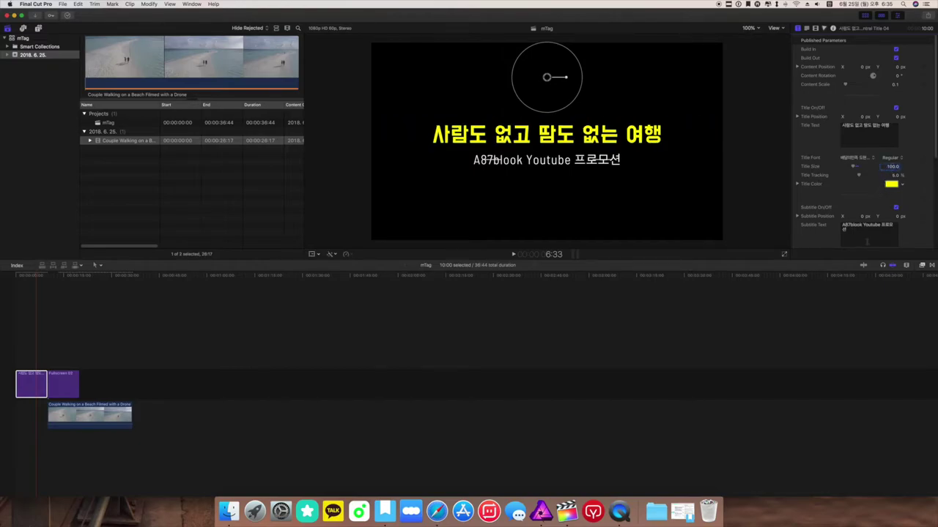
Use the 배달의민족 도현 font for the subtitle, set the lines' width to 1 and widen their spread to clear the text
{"action": "scroll", "coordinate": [908, 225], "scroll_direction": "down", "scroll_amount": 5}
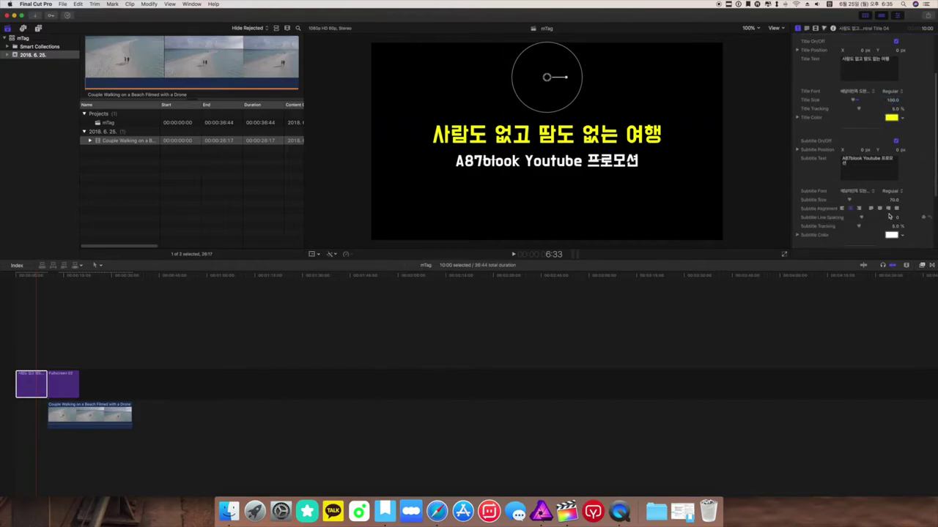
{"action": "scroll", "coordinate": [898, 222], "scroll_direction": "down", "scroll_amount": 5}
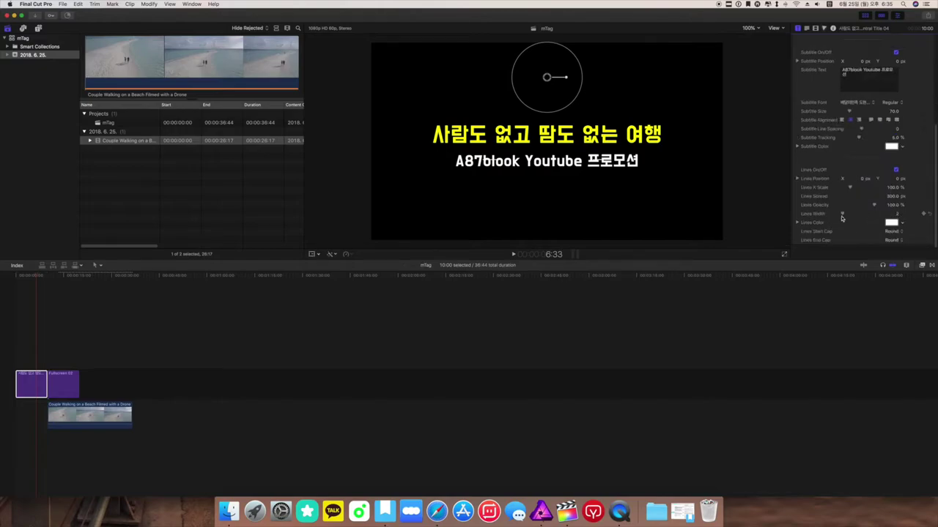
{"action": "left_click_drag", "start_coordinate": [892, 196], "coordinate": [915, 196]}
Play the opening title animation from the start of the timeline
{"action": "left_click_drag", "start_coordinate": [37, 282], "coordinate": [9, 280]}
{"action": "key", "text": "space"}
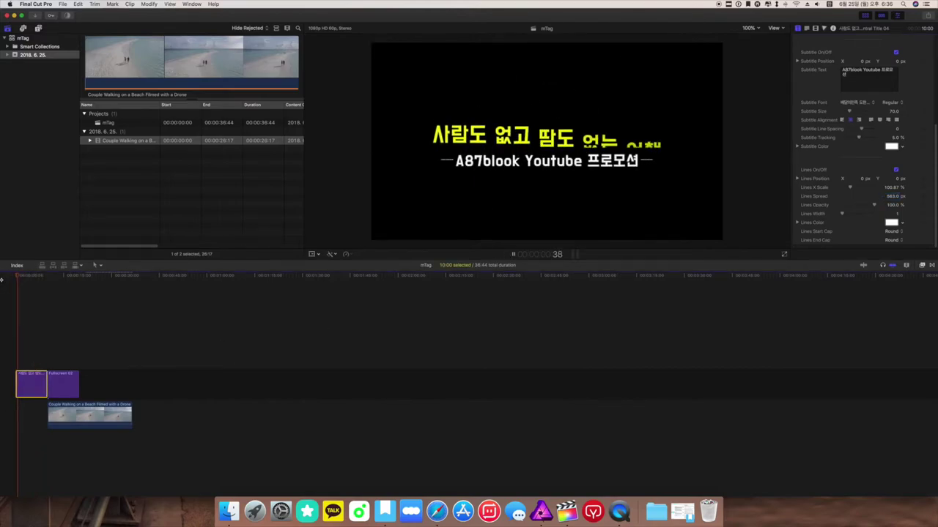
{"action": "key", "text": "space"}
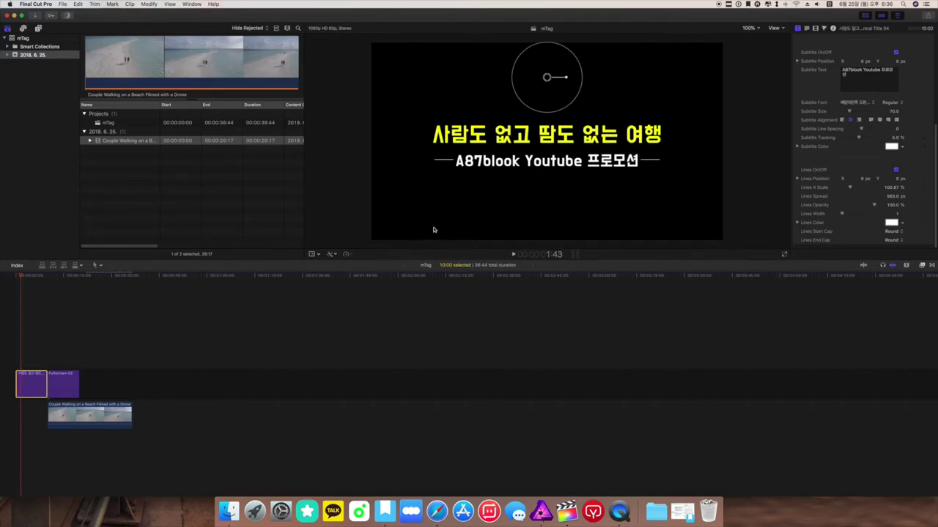
Set the opening title's duration to 5 seconds
{"action": "key", "text": "ctrl+d"}
{"action": "type", "text": "500"}
{"action": "key", "text": "Return"}
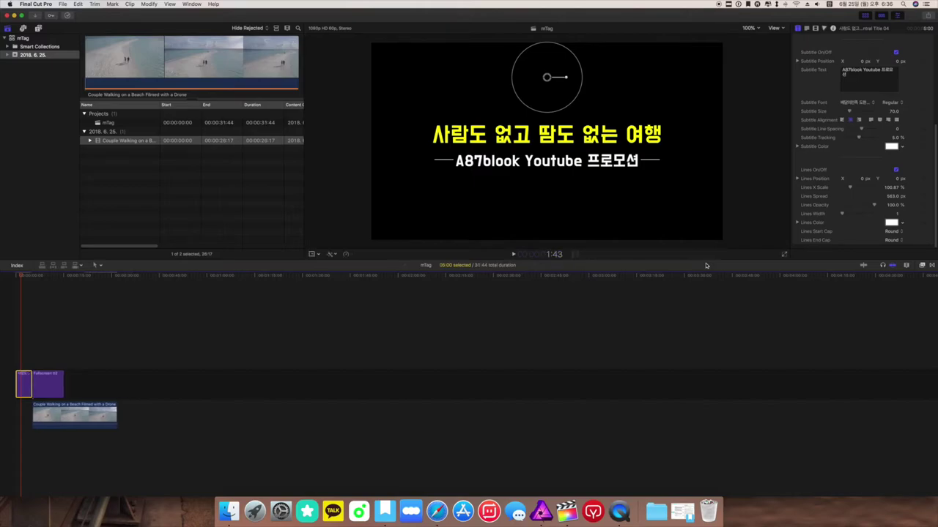
Extend the Fullscreen 02 title to the end of the beach clip and preview it
{"action": "left_click", "coordinate": [52, 387]}
{"action": "left_click_drag", "start_coordinate": [62, 384], "coordinate": [115, 384]}
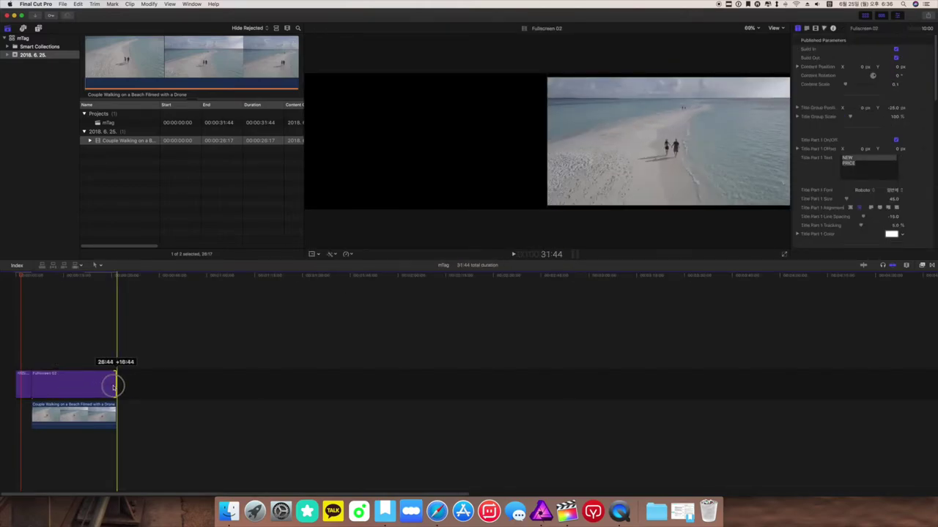
{"action": "left_click", "coordinate": [46, 316]}
{"action": "key", "text": "space"}
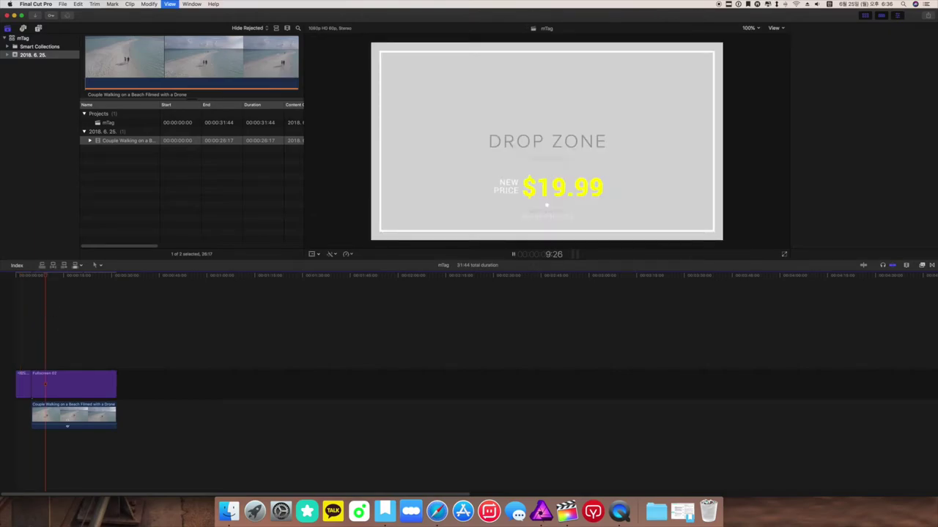
{"action": "left_click", "coordinate": [67, 423]}
Fill the Fullscreen 02 title's drop zone with the Couple Walking on a Beach clip and apply it
{"action": "left_click", "coordinate": [57, 386]}
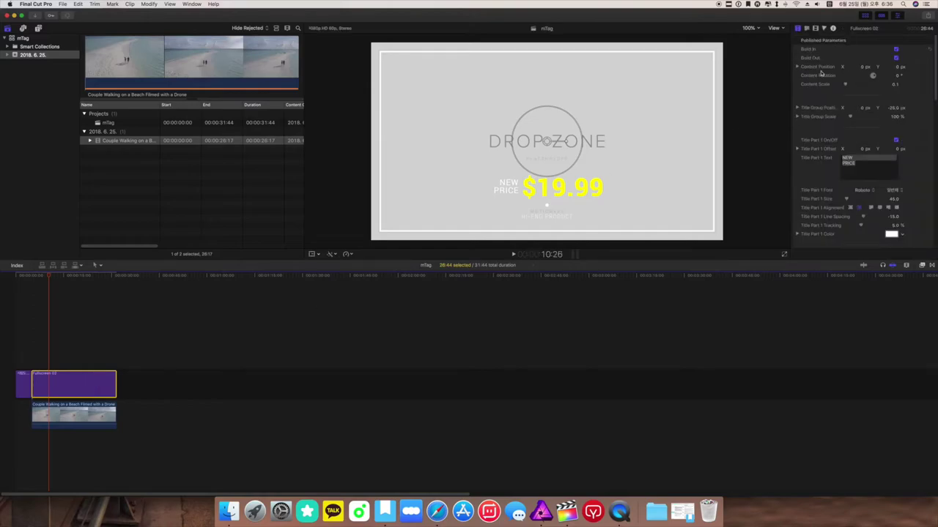
{"action": "scroll", "coordinate": [913, 166], "scroll_direction": "down", "scroll_amount": 10}
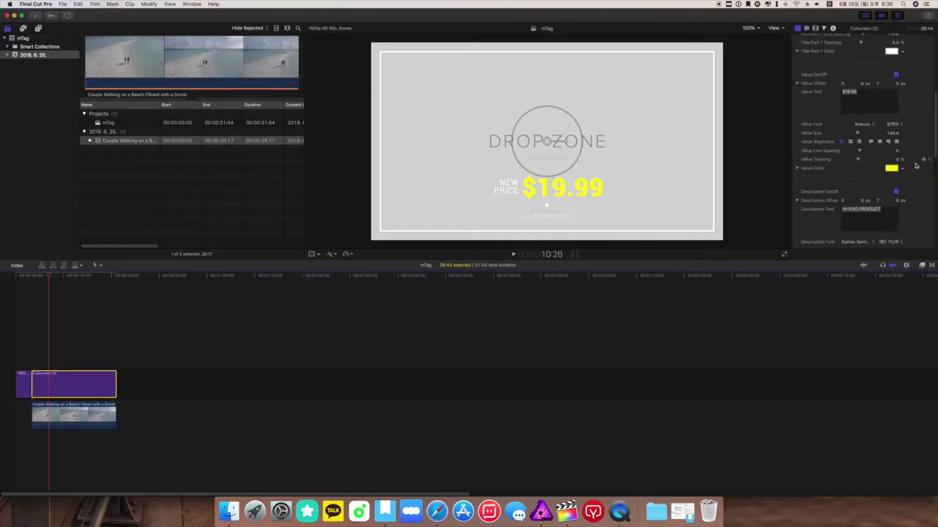
{"action": "scroll", "coordinate": [915, 166], "scroll_direction": "down", "scroll_amount": 6}
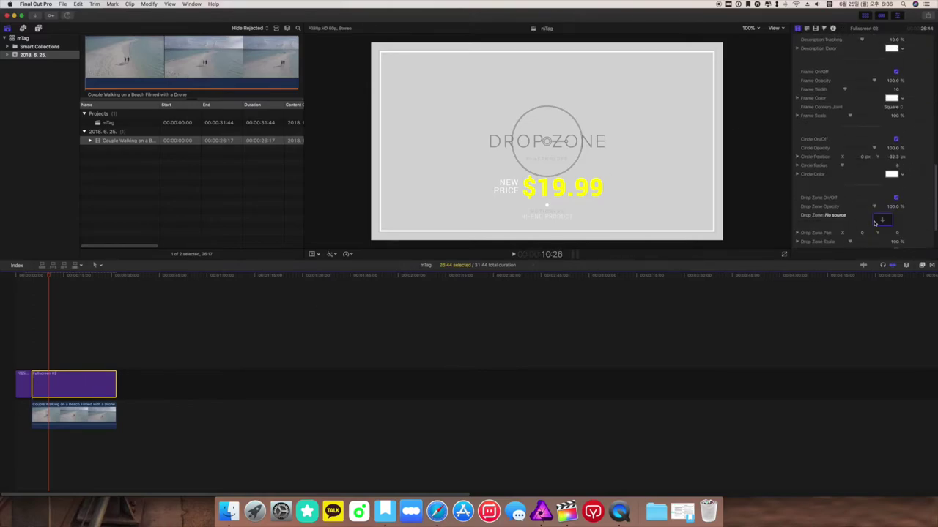
{"action": "left_click", "coordinate": [885, 219]}
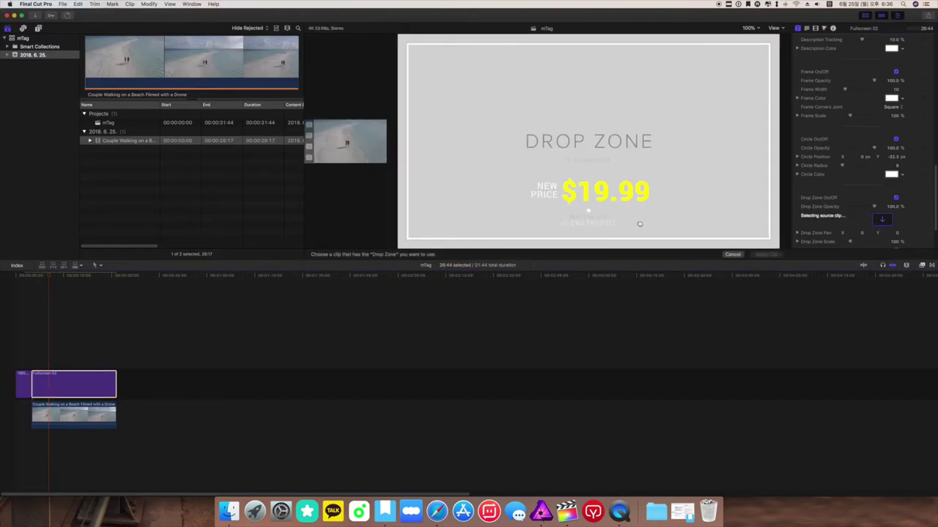
{"action": "left_click", "coordinate": [413, 314]}
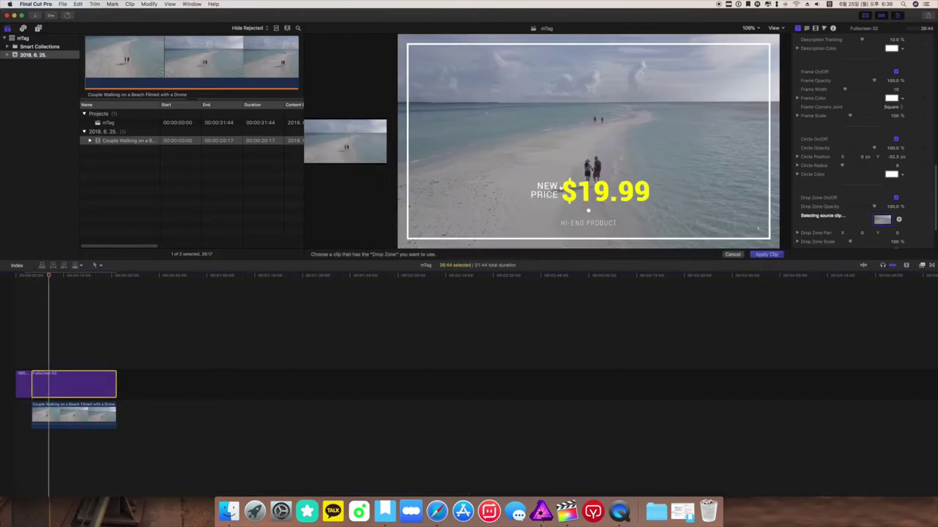
{"action": "left_click", "coordinate": [759, 255]}
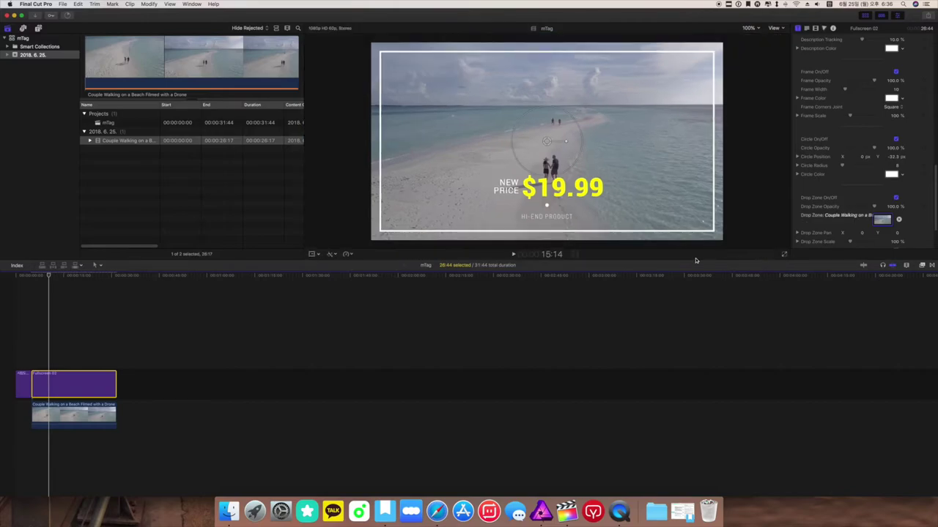
Play the Fullscreen 02 title from its beginning to check the filled drop zone
{"action": "left_click_drag", "start_coordinate": [49, 277], "coordinate": [34, 279]}
{"action": "key", "text": "space"}
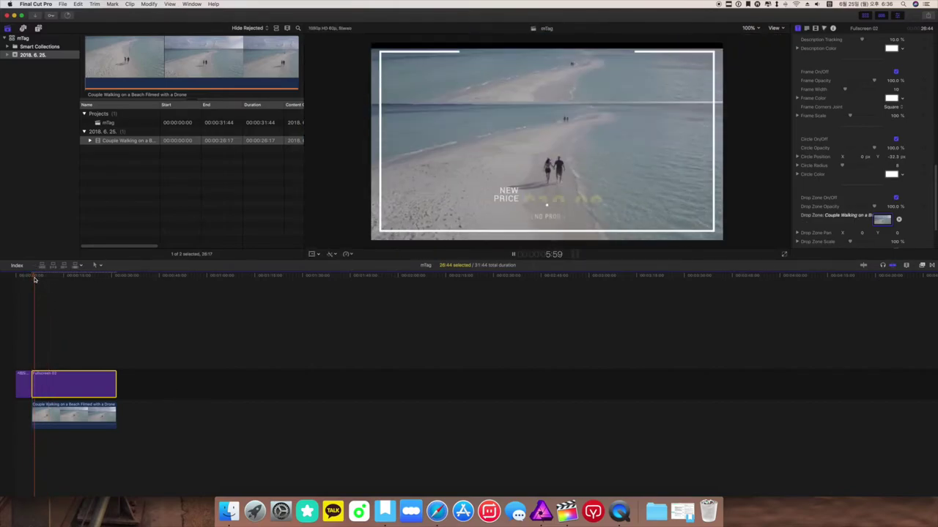
{"action": "key", "text": "space"}
Delete the beach clip attached below the titles and play back the transition into the Fullscreen 02 title
{"action": "left_click", "coordinate": [73, 415]}
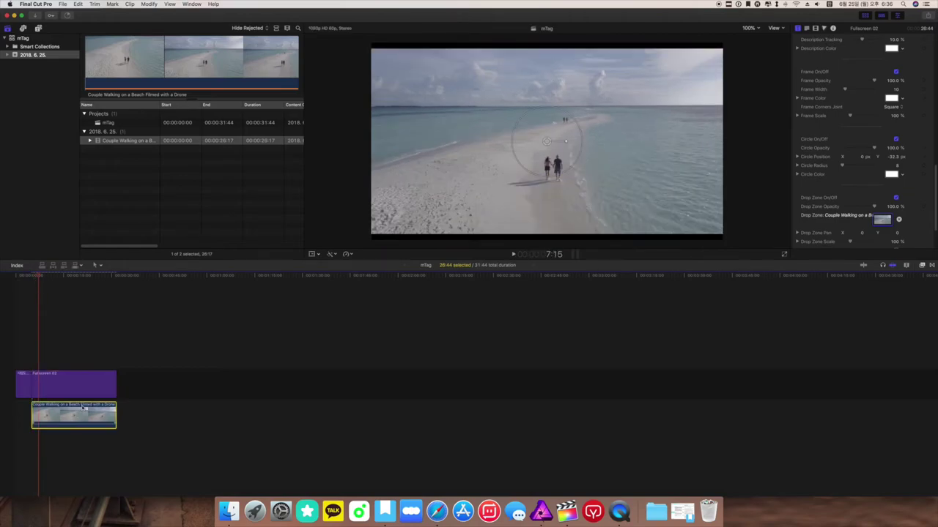
{"action": "key", "text": "Delete"}
{"action": "key", "text": "cmd+4"}
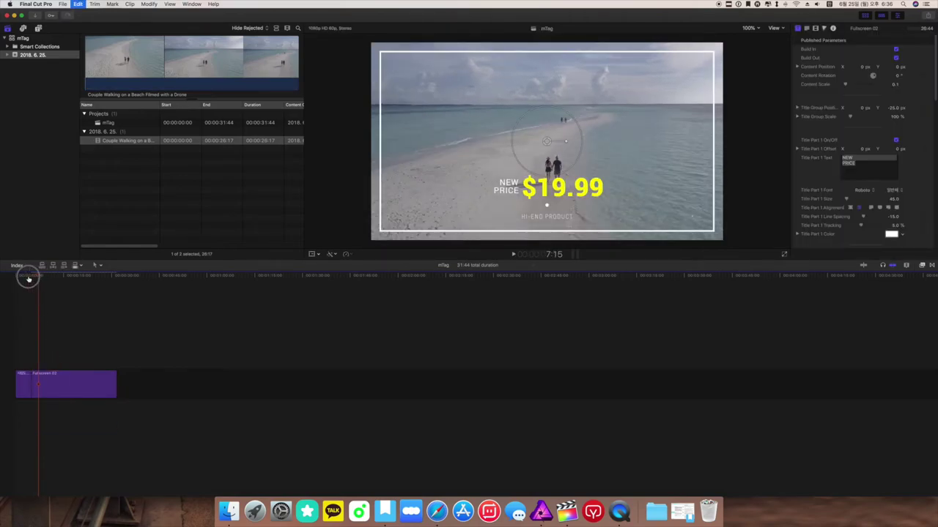
{"action": "left_click", "coordinate": [29, 278]}
{"action": "key", "text": "space"}
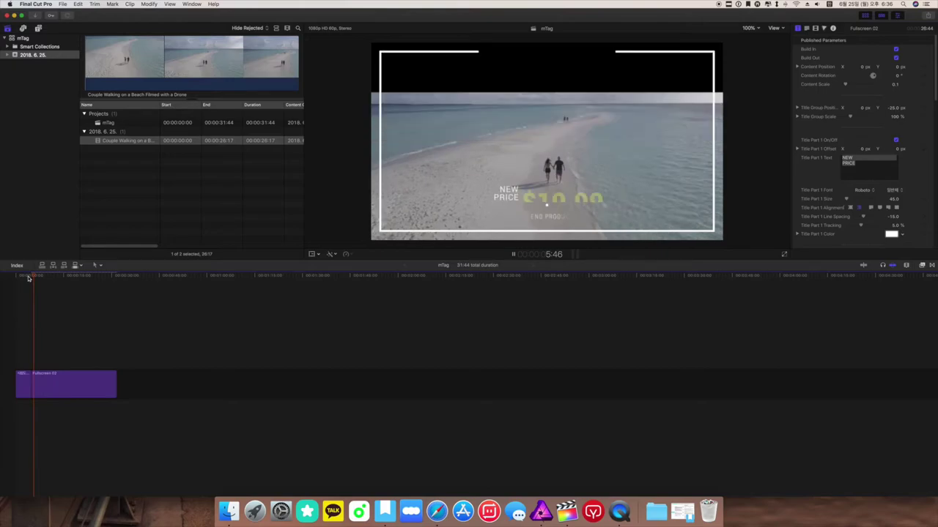
Attach the mTag Rays background beneath the Fullscreen 02 title, spanning the title's full length
{"action": "key", "text": "space"}
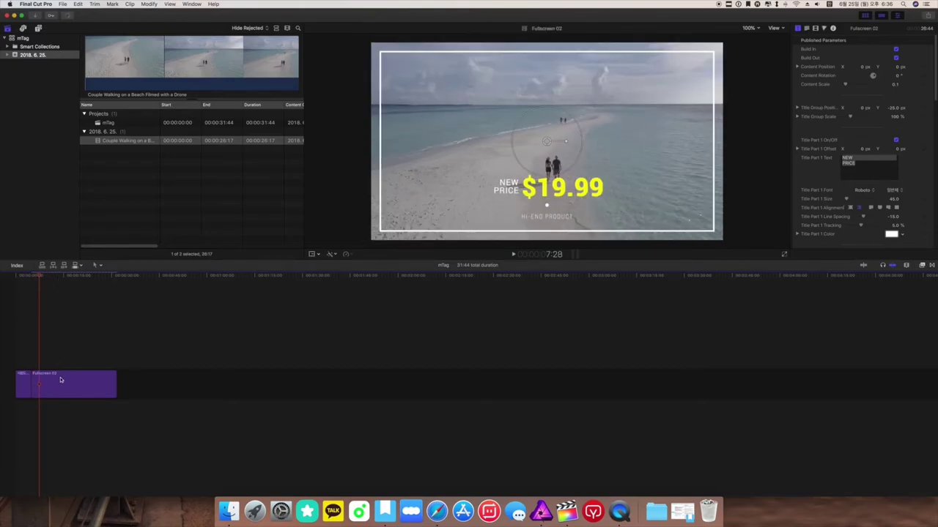
{"action": "left_click_drag", "start_coordinate": [40, 279], "coordinate": [36, 279]}
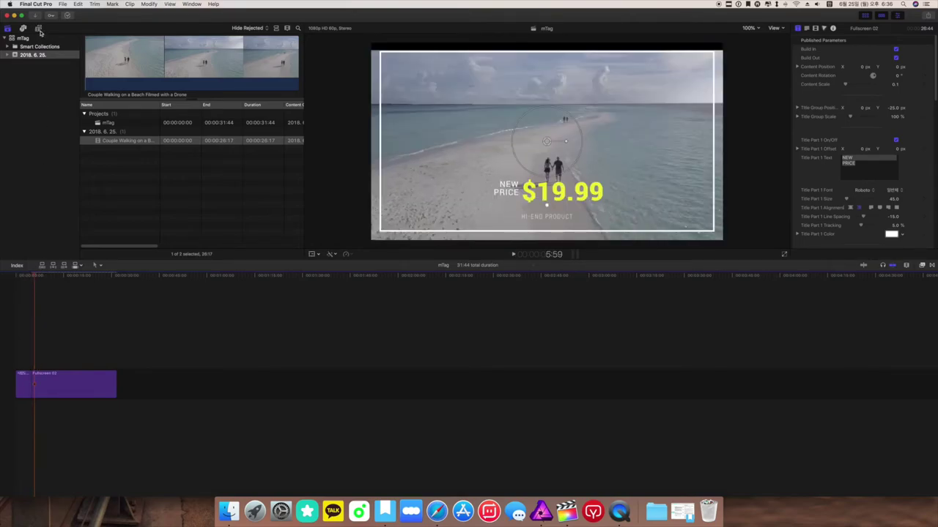
{"action": "left_click", "coordinate": [39, 29]}
{"action": "scroll", "coordinate": [61, 147], "scroll_direction": "up", "scroll_amount": 1}
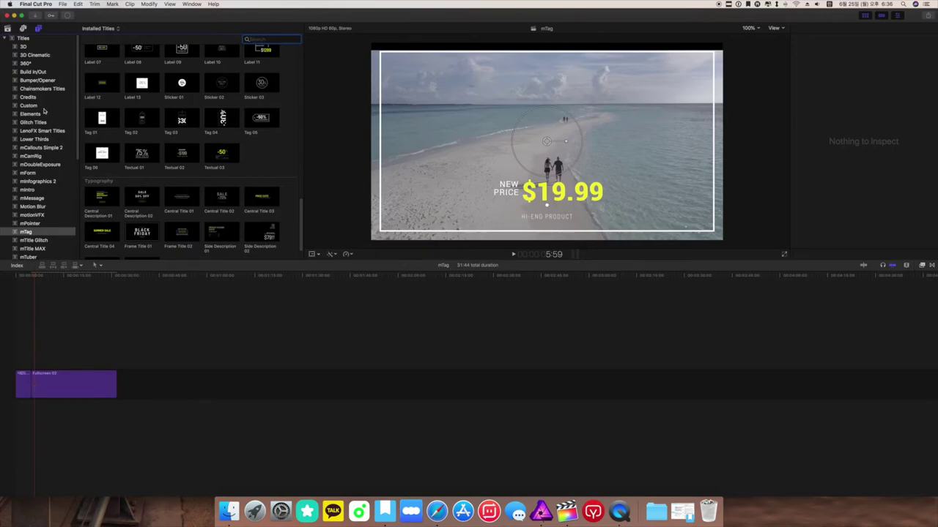
{"action": "scroll", "coordinate": [213, 143], "scroll_direction": "up", "scroll_amount": 15}
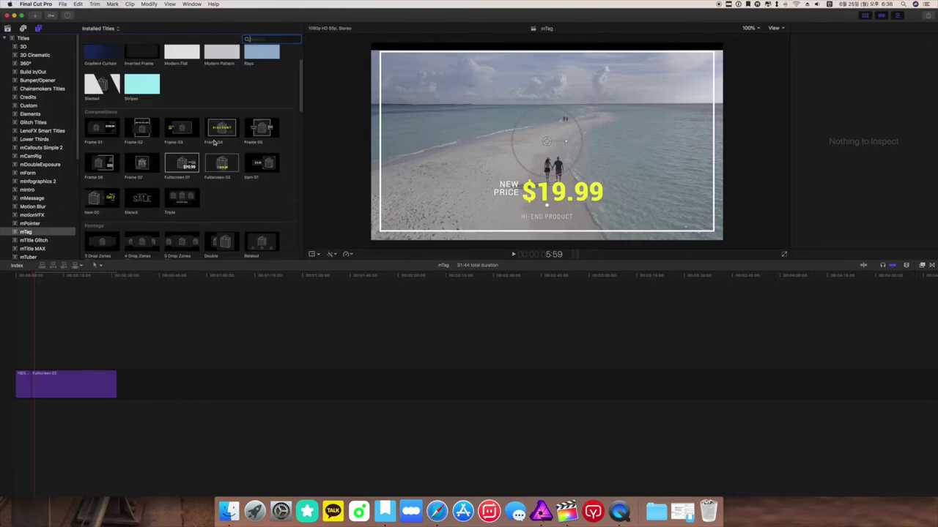
{"action": "scroll", "coordinate": [214, 143], "scroll_direction": "up", "scroll_amount": 4}
{"action": "left_click", "coordinate": [114, 105]}
{"action": "left_click", "coordinate": [248, 83]}
{"action": "left_click_drag", "start_coordinate": [260, 109], "coordinate": [115, 405]}
{"action": "key", "text": "super+4"}
Play back the start of the Fullscreen 02 title to check it over the Rays background
{"action": "left_click", "coordinate": [31, 277]}
{"action": "key", "text": "space"}
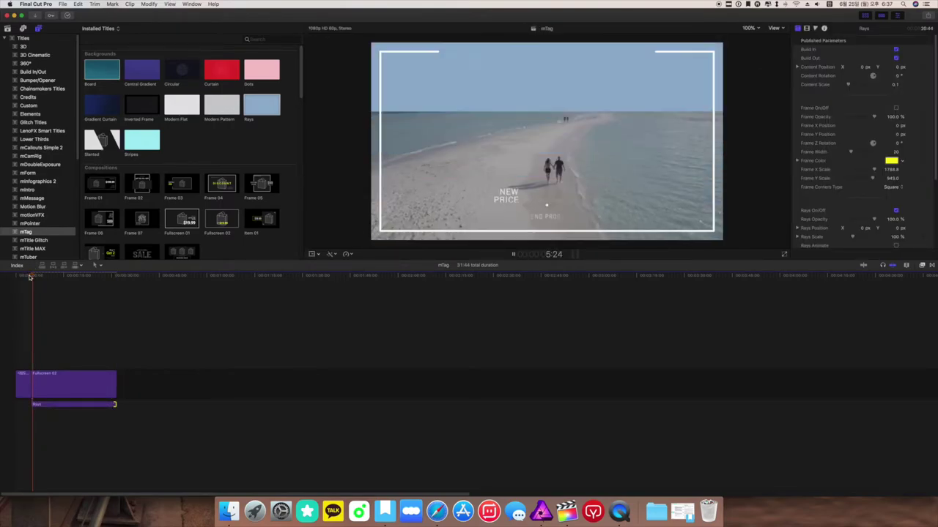
{"action": "key", "text": "space"}
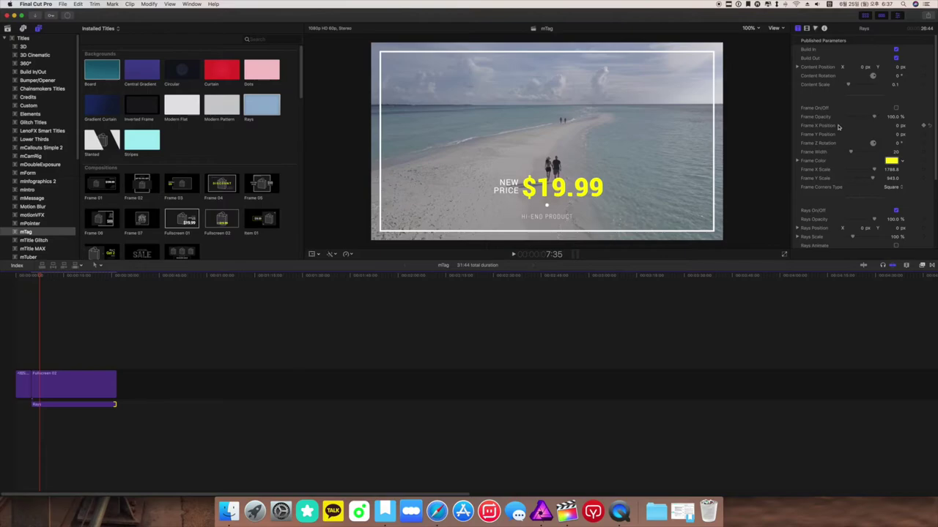
Replace the Fullscreen 02 title's Title Part 1 text with "Orinal price" and "100$" on two lines
{"action": "left_click", "coordinate": [98, 392]}
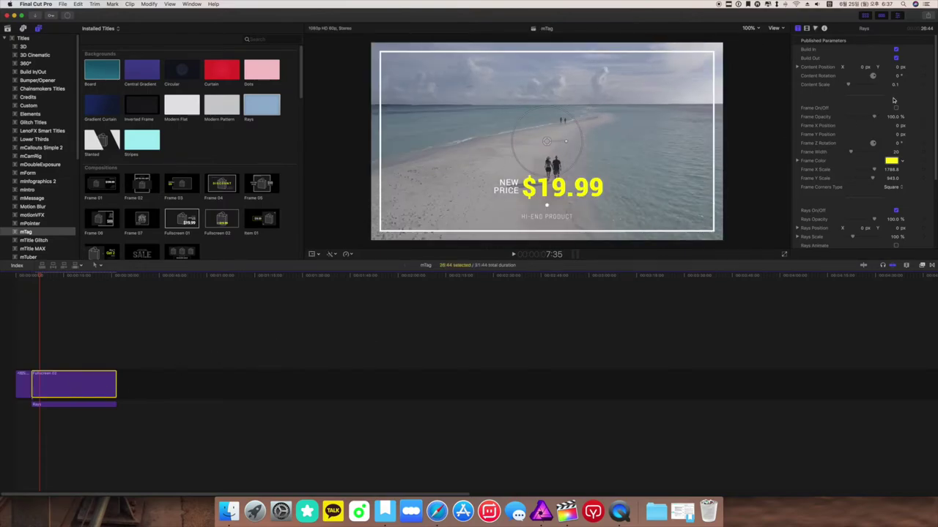
{"action": "left_click", "coordinate": [859, 163]}
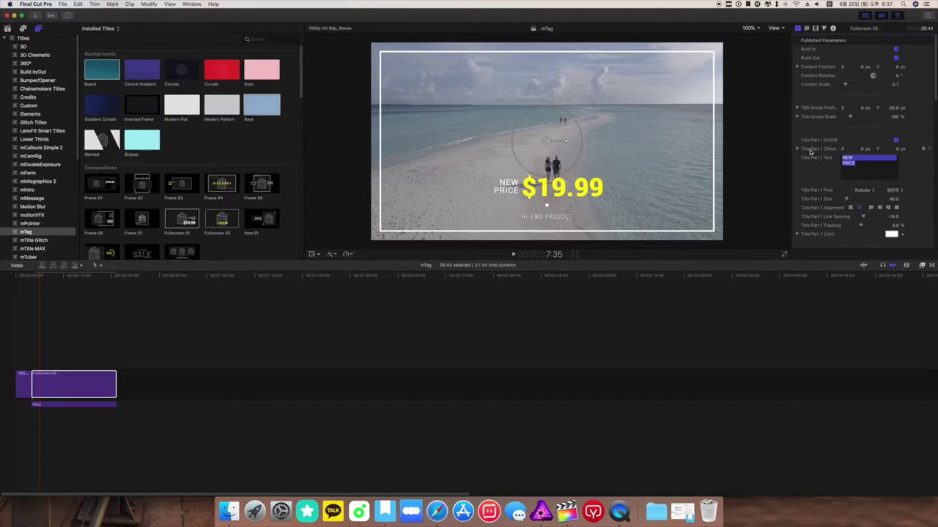
{"action": "key", "text": "BackSpace"}
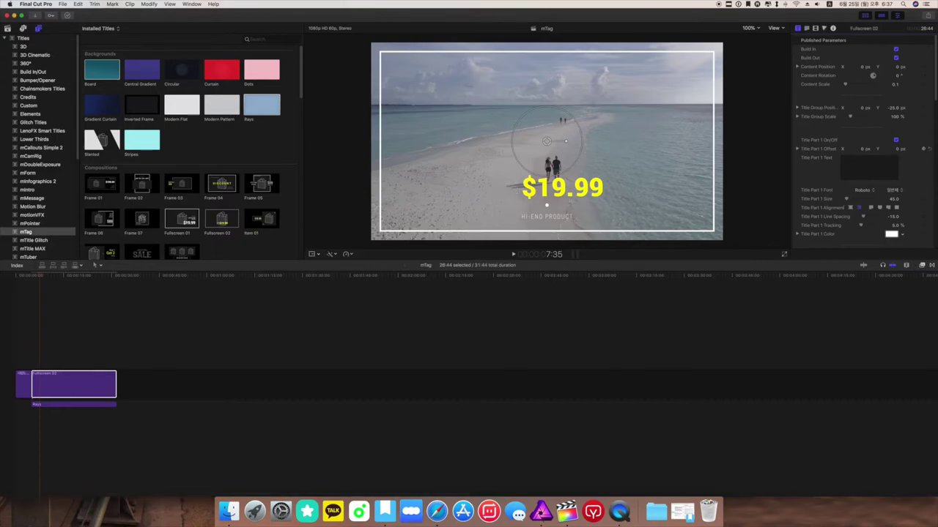
{"action": "type", "text": "Orinal price "}
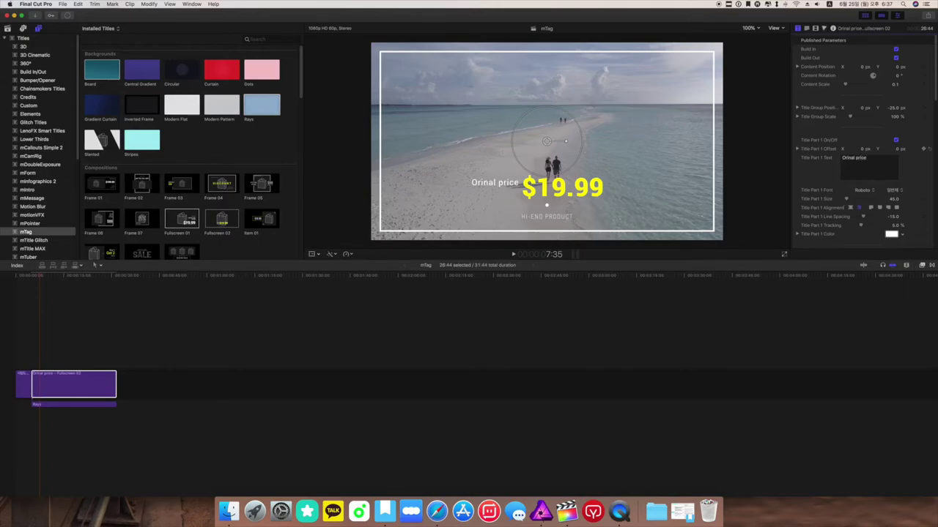
{"action": "type", "text": "100$"}
Set the Title Part 1 line spacing to 7
{"action": "left_click", "coordinate": [895, 200]}
{"action": "left_click", "coordinate": [895, 216]}
{"action": "type", "text": "0"}
{"action": "key", "text": "Return"}
{"action": "type", "text": "7"}
{"action": "key", "text": "Return"}
Change the Fullscreen 02 title's value text to "$50.00"
{"action": "scroll", "coordinate": [919, 180], "scroll_direction": "down", "scroll_amount": 5}
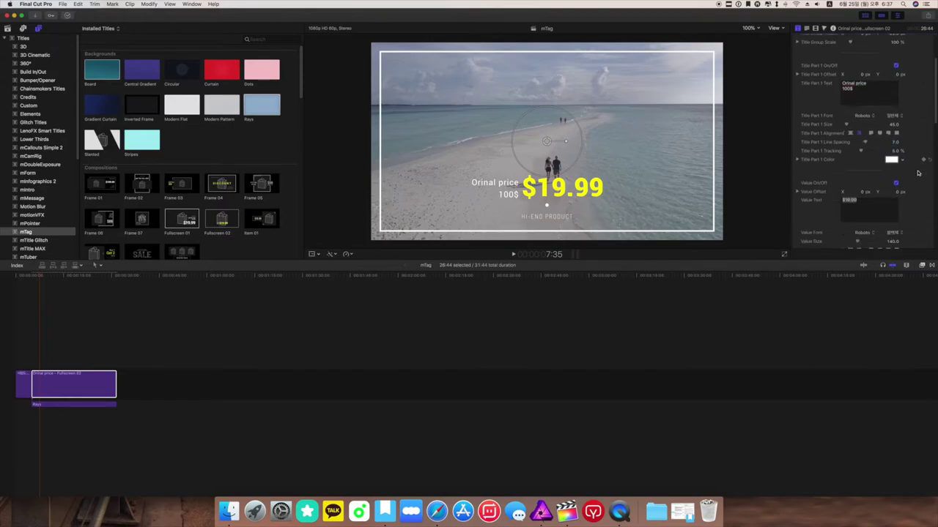
{"action": "double_click", "coordinate": [848, 200]}
{"action": "type", "text": "$50.0"}
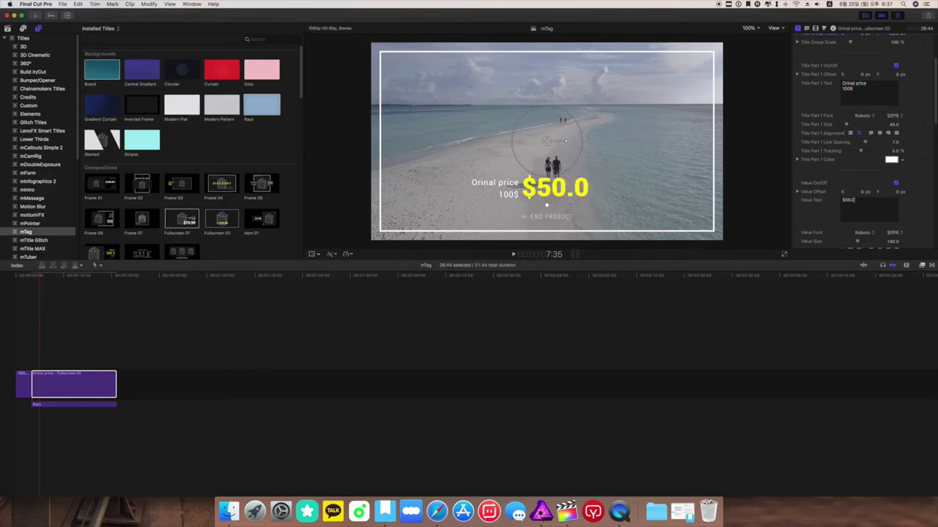
{"action": "type", "text": "0"}
Change the Fullscreen 02 title's description text to "50% SEAL"
{"action": "scroll", "coordinate": [879, 166], "scroll_direction": "down", "scroll_amount": 5}
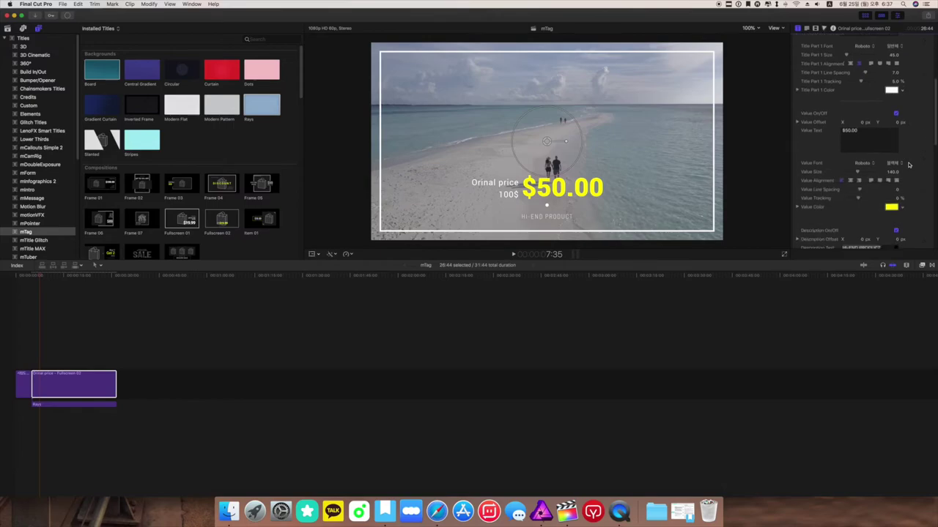
{"action": "left_click", "coordinate": [868, 168]}
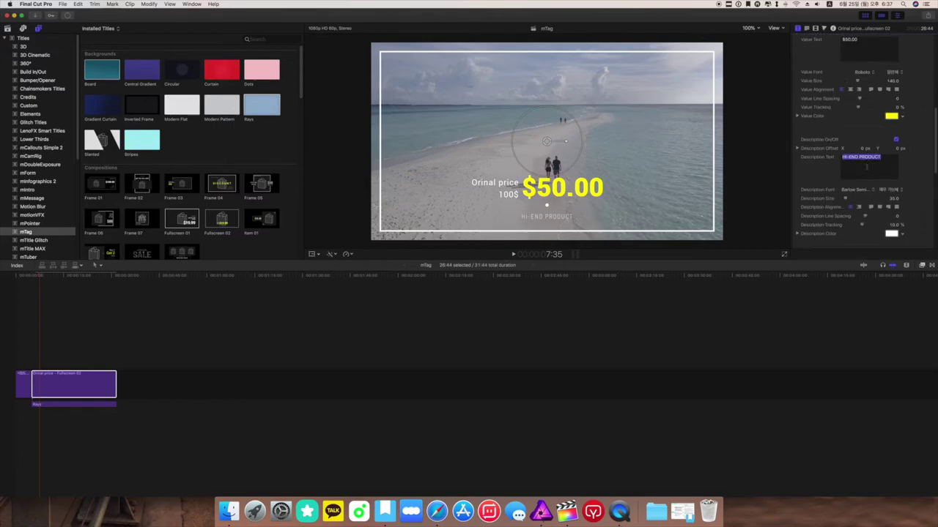
{"action": "type", "text": "50% sa"}
{"action": "key", "text": "BackSpace"}
{"action": "key", "text": "BackSpace"}
{"action": "type", "text": "할"}
{"action": "type", "text": "EAL"}
Set the description font to 배달의민족 도현 OTF and its size to 78
{"action": "left_click", "coordinate": [875, 192]}
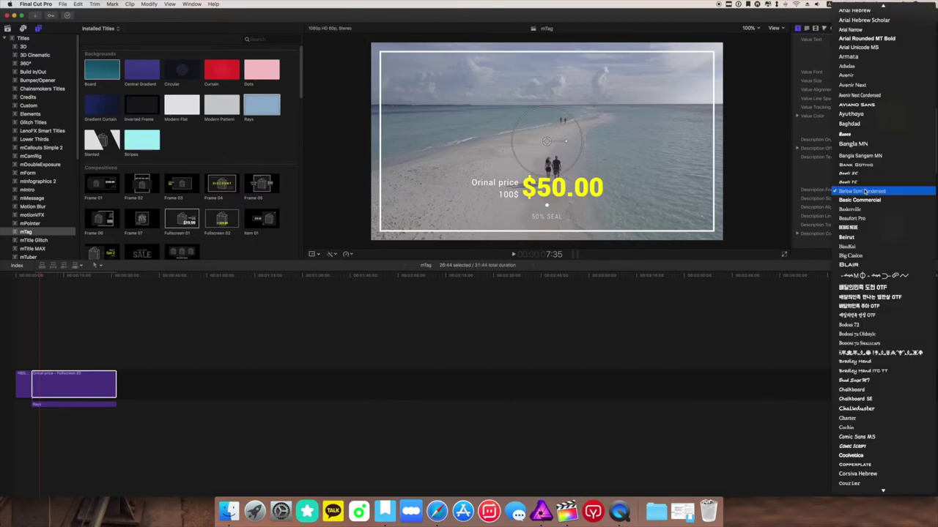
{"action": "left_click", "coordinate": [871, 287]}
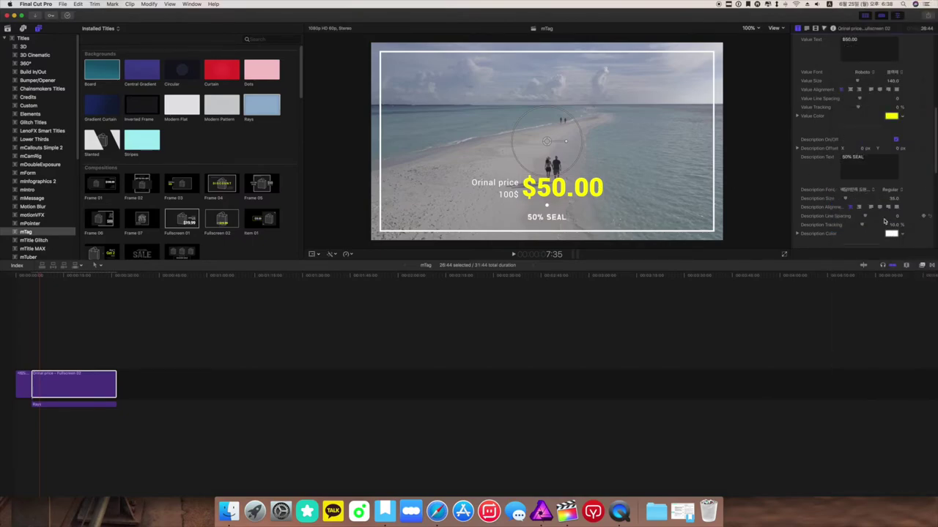
{"action": "left_click_drag", "start_coordinate": [892, 198], "coordinate": [908, 199]}
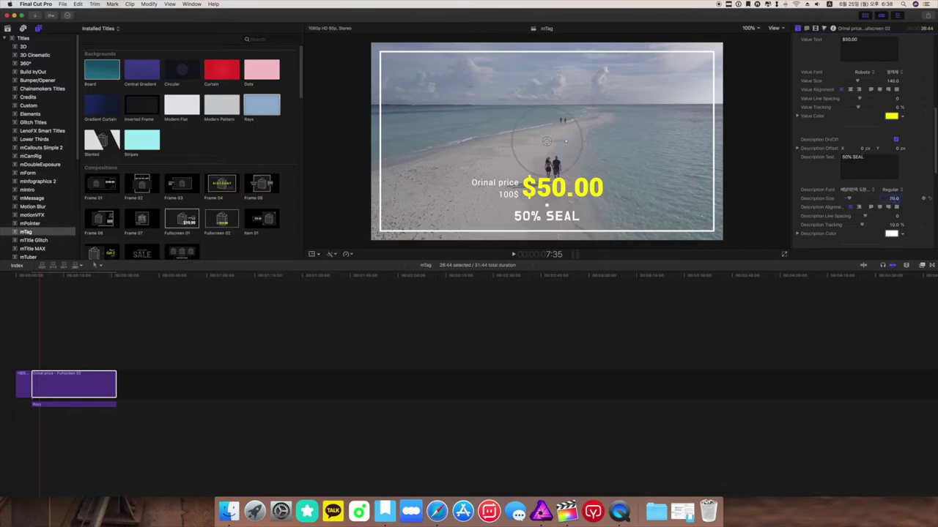
Set the description text colour to Cyan from the Apple colour list
{"action": "left_click", "coordinate": [891, 233]}
{"action": "left_click", "coordinate": [559, 387]}
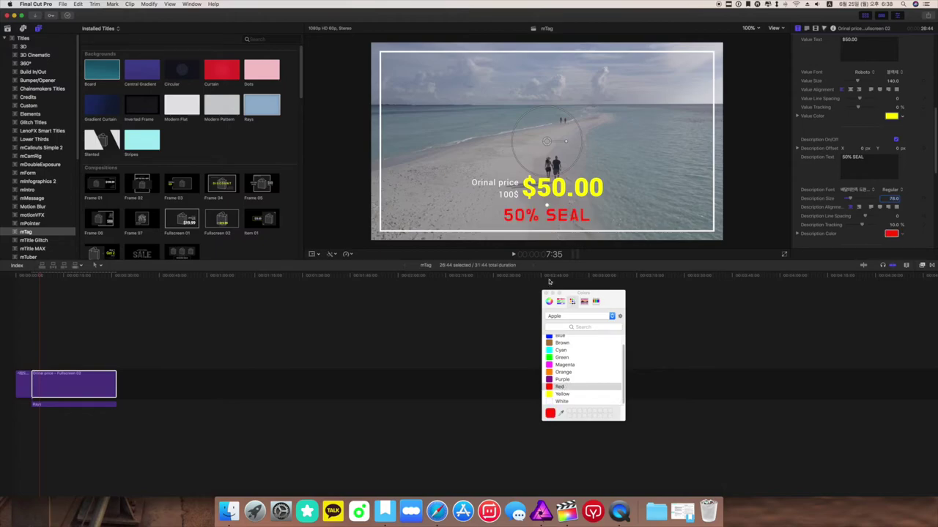
{"action": "left_click", "coordinate": [560, 350]}
{"action": "left_click", "coordinate": [545, 294]}
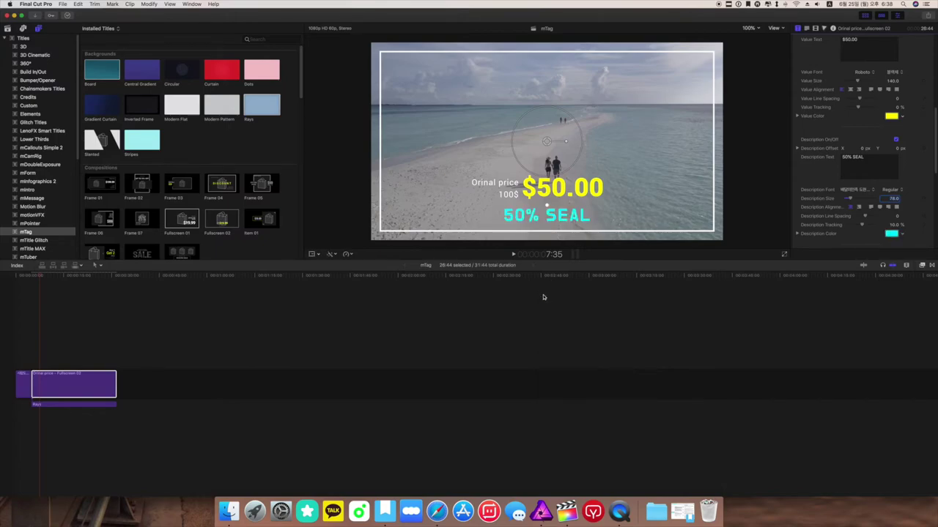
Preview the project in full screen from the middle of the first title into the Fullscreen 02 title
{"action": "left_click", "coordinate": [25, 277]}
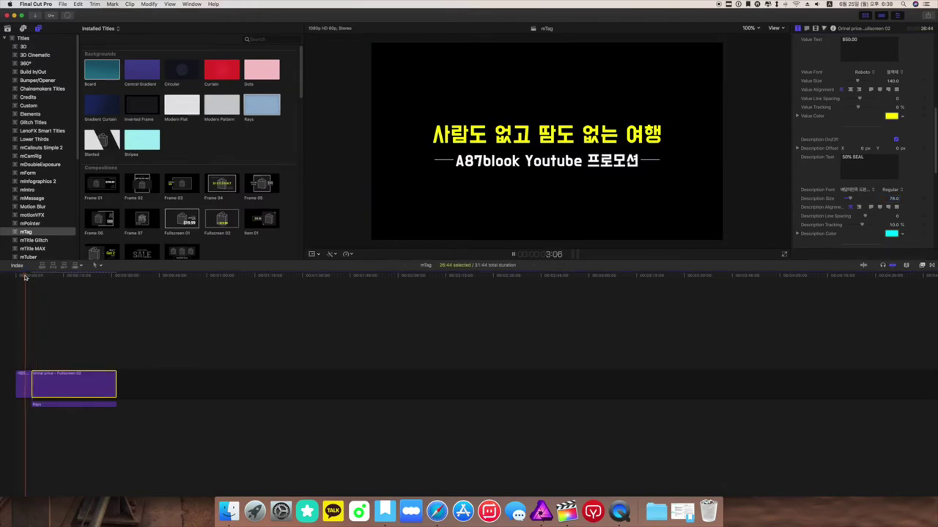
{"action": "key", "text": "super+shift+f"}
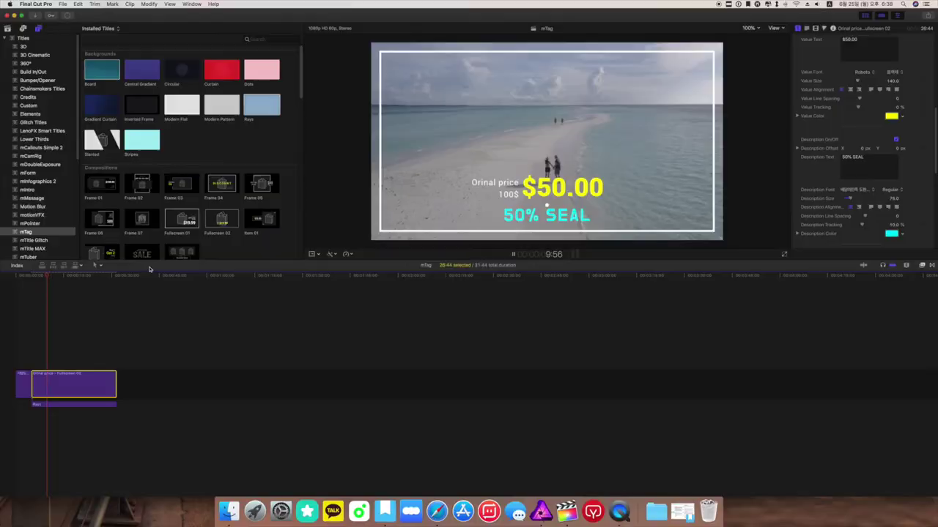
{"action": "key", "text": "space"}
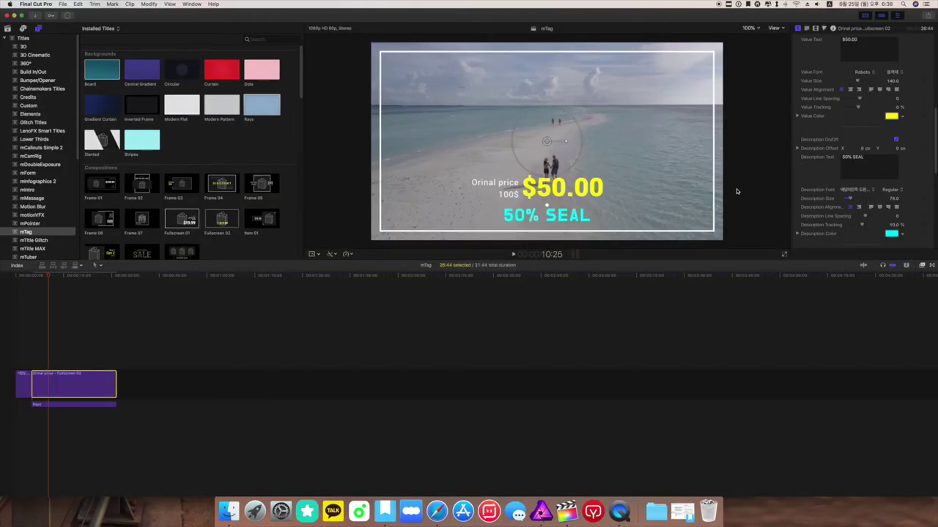
Set the title's frame width to 31 and opacity to about 95.5%, and turn off the circle with its radius set to 131
{"action": "scroll", "coordinate": [917, 170], "scroll_direction": "down", "scroll_amount": 8}
{"action": "scroll", "coordinate": [915, 172], "scroll_direction": "down", "scroll_amount": 3}
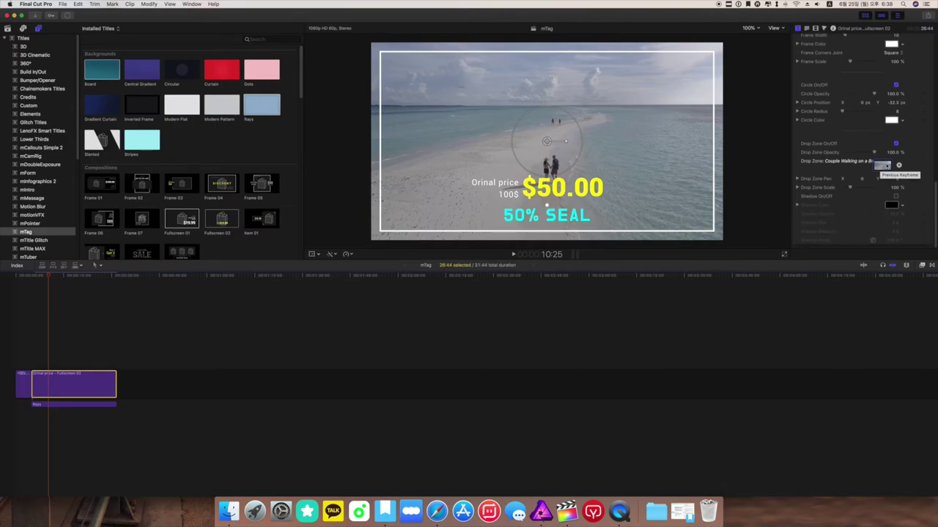
{"action": "scroll", "coordinate": [875, 171], "scroll_direction": "up", "scroll_amount": 5}
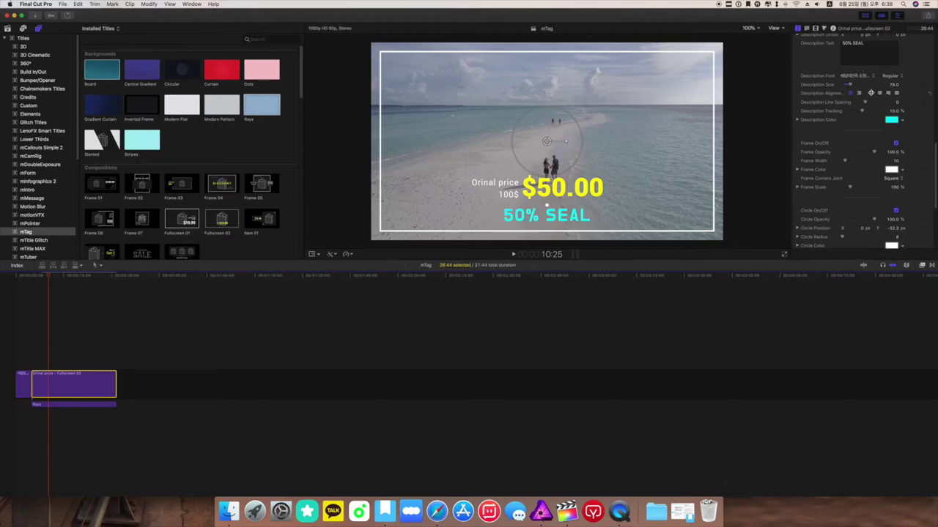
{"action": "left_click_drag", "start_coordinate": [846, 161], "coordinate": [872, 152]}
{"action": "left_click_drag", "start_coordinate": [843, 237], "coordinate": [845, 237]}
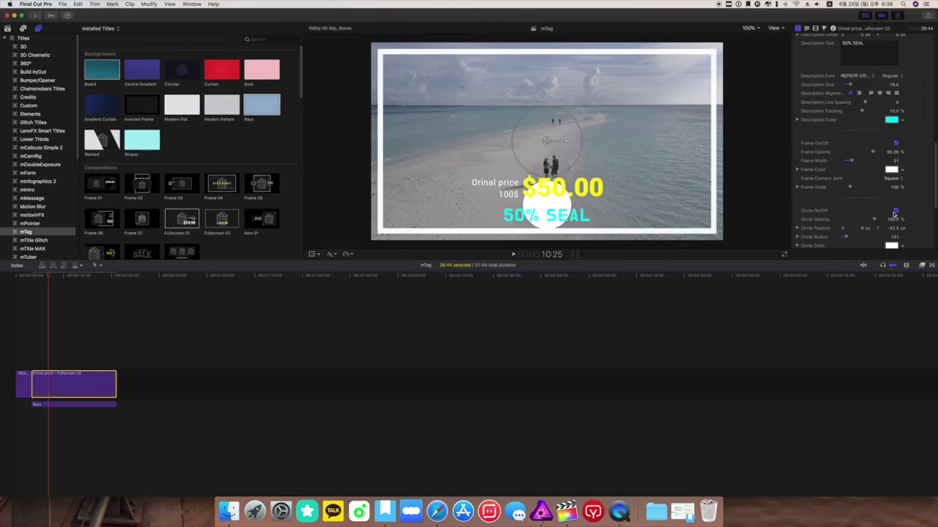
{"action": "left_click", "coordinate": [895, 211]}
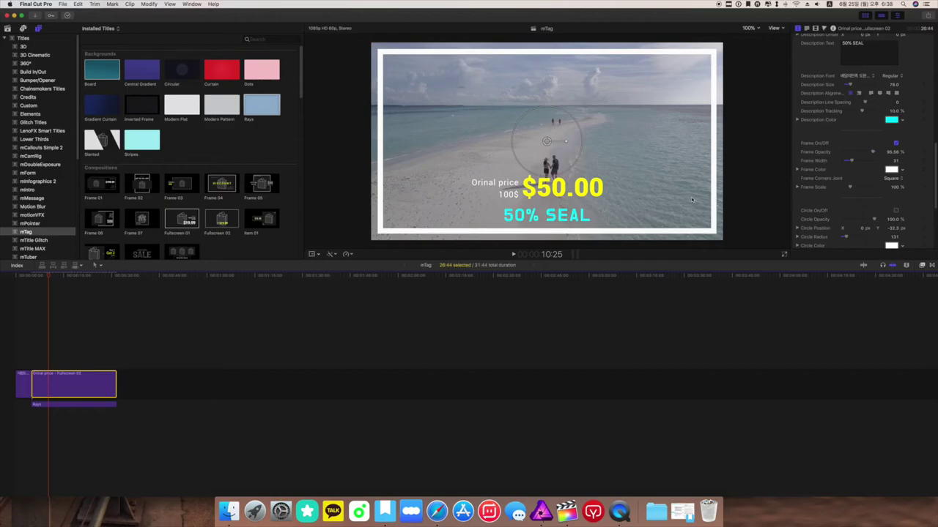